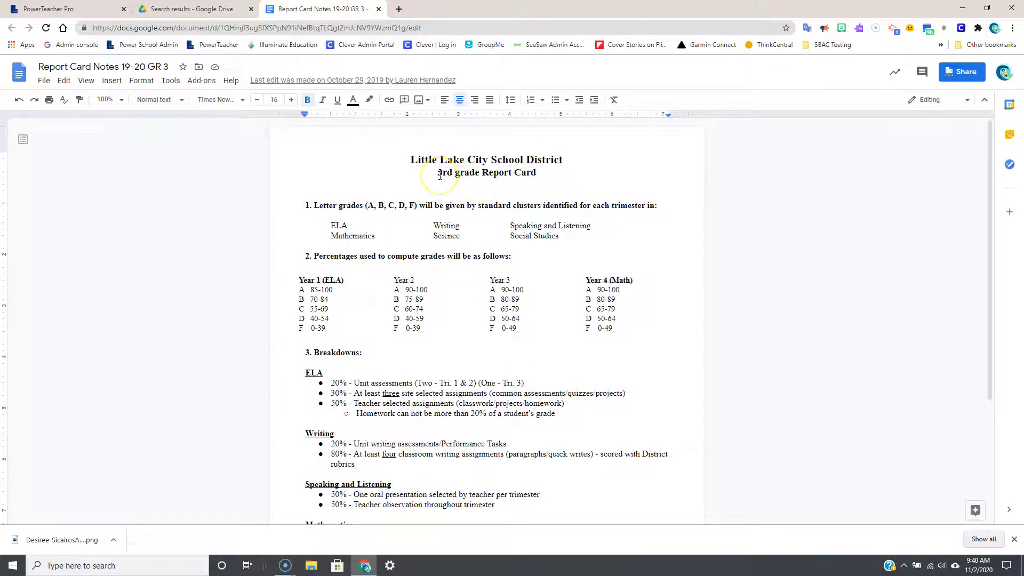
# Review the breakdowns in the 3rd grade report card notes, then switch to PowerTeacher Pro and select the ELA(A) English Language Arts 3 class.
pyautogui.scroll(-2, 363, 411)
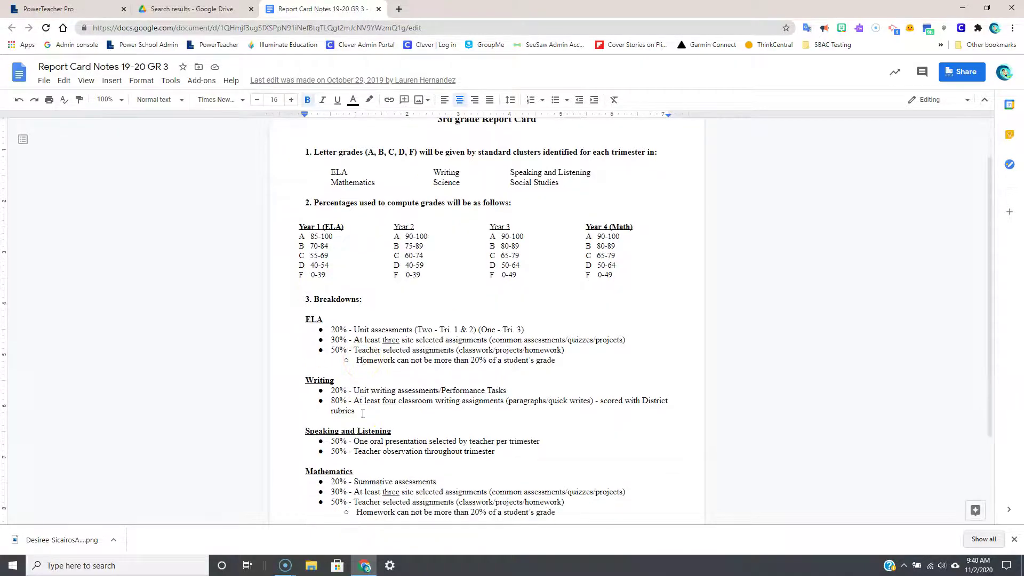
pyautogui.scroll(-1, 363, 414)
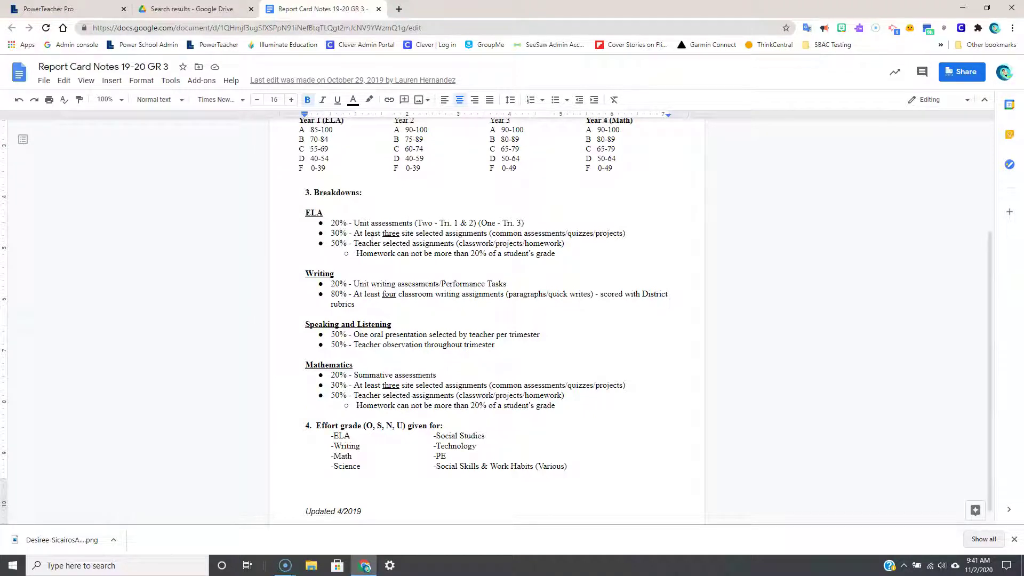
pyautogui.scroll(1, 374, 240)
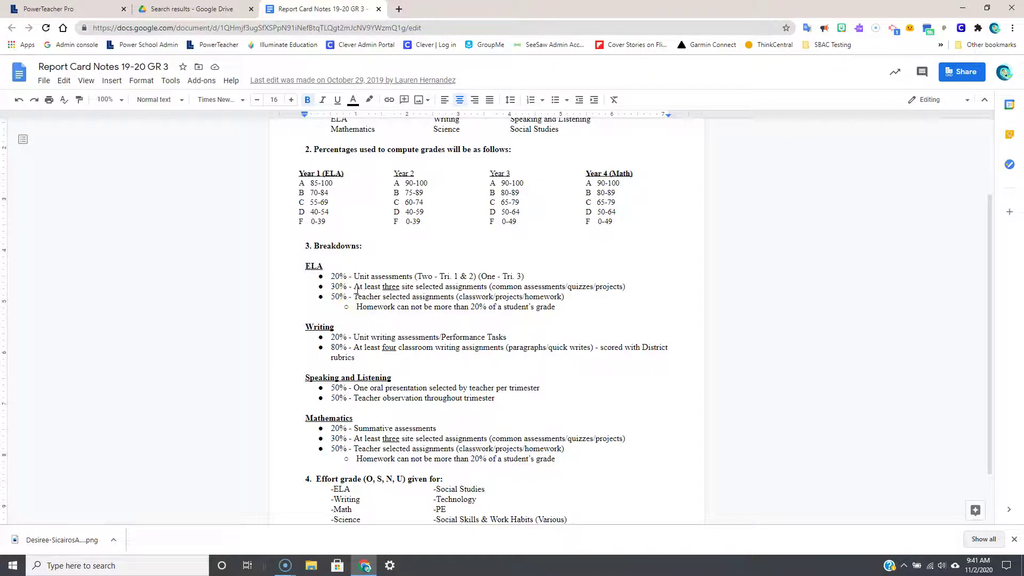
pyautogui.click(73, 11)
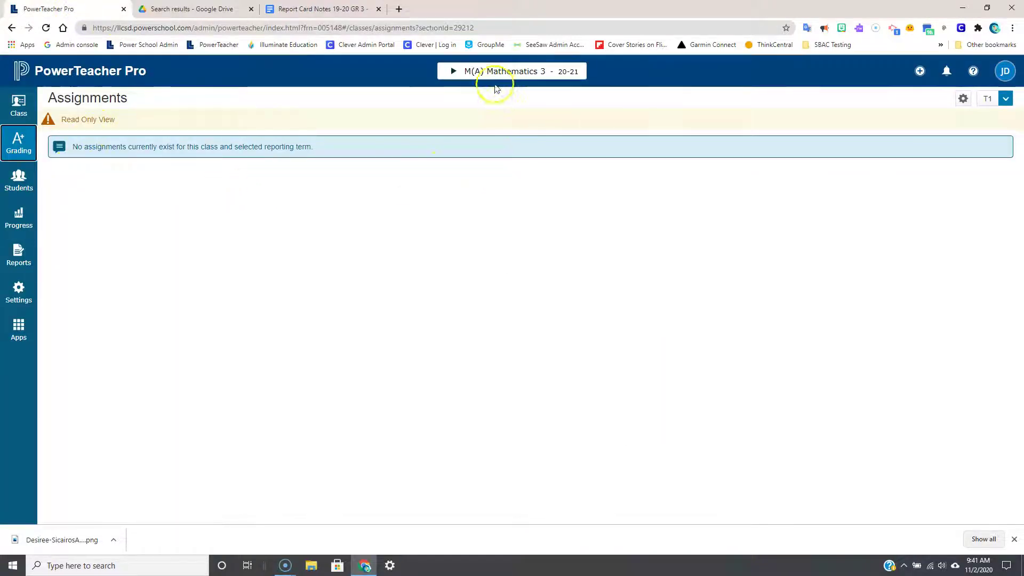
pyautogui.click(460, 73)
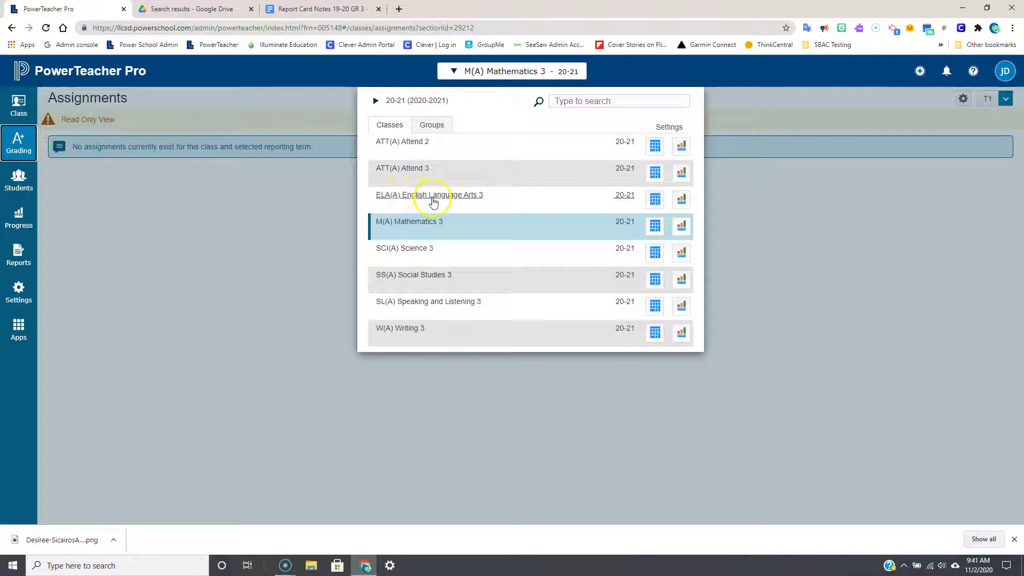
pyautogui.click(438, 197)
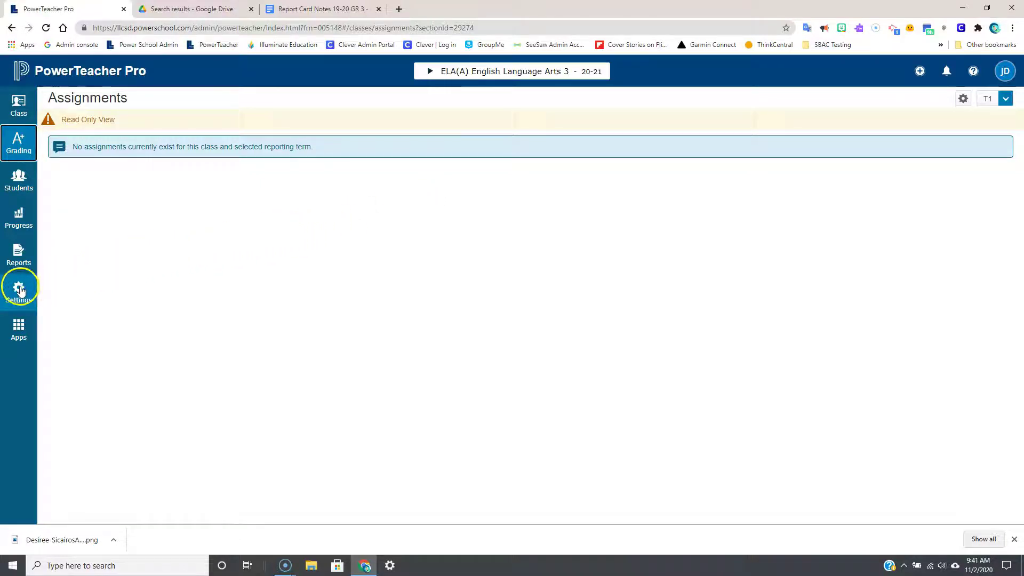
# Open the T1 formula of ELA(A) English Language Arts 3 for editing in the Traditional Grade Calculations settings.
pyautogui.click(20, 291)
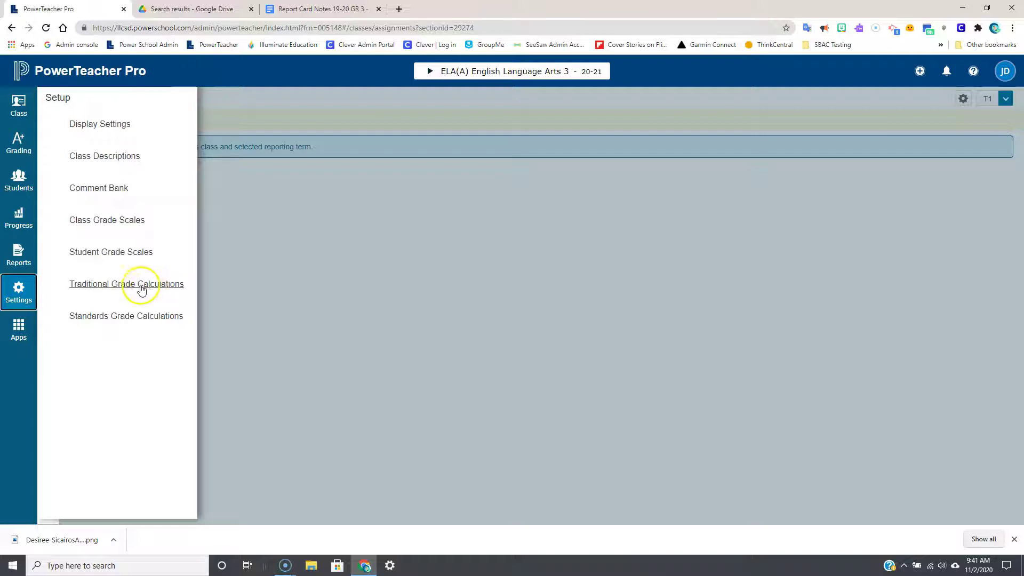
pyautogui.click(121, 286)
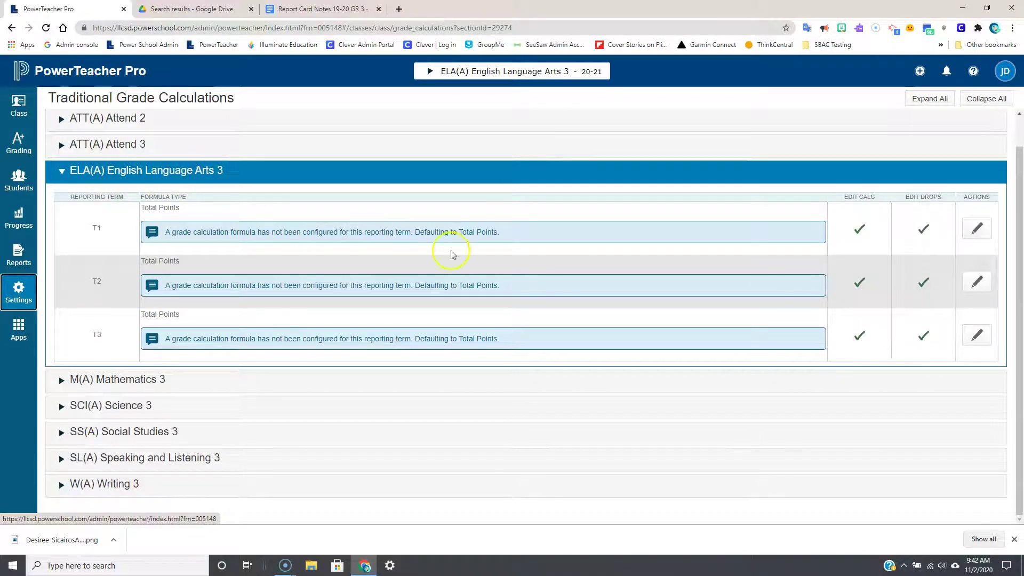
pyautogui.click(980, 230)
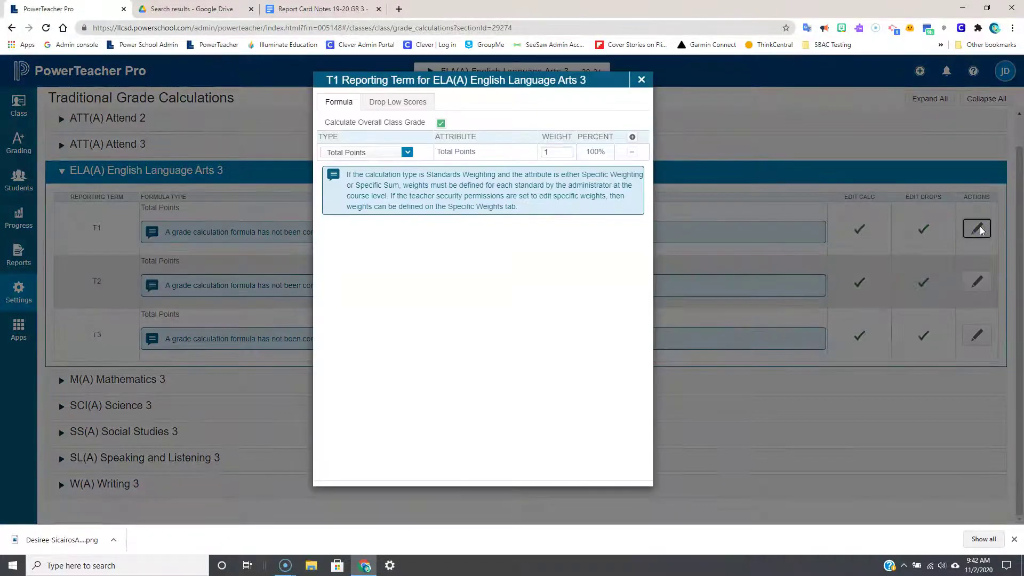
# Set the first T1 formula row to Category Weighting with District Assessments as its attribute, checking the ELA breakdown in the report card notes.
pyautogui.click(406, 152)
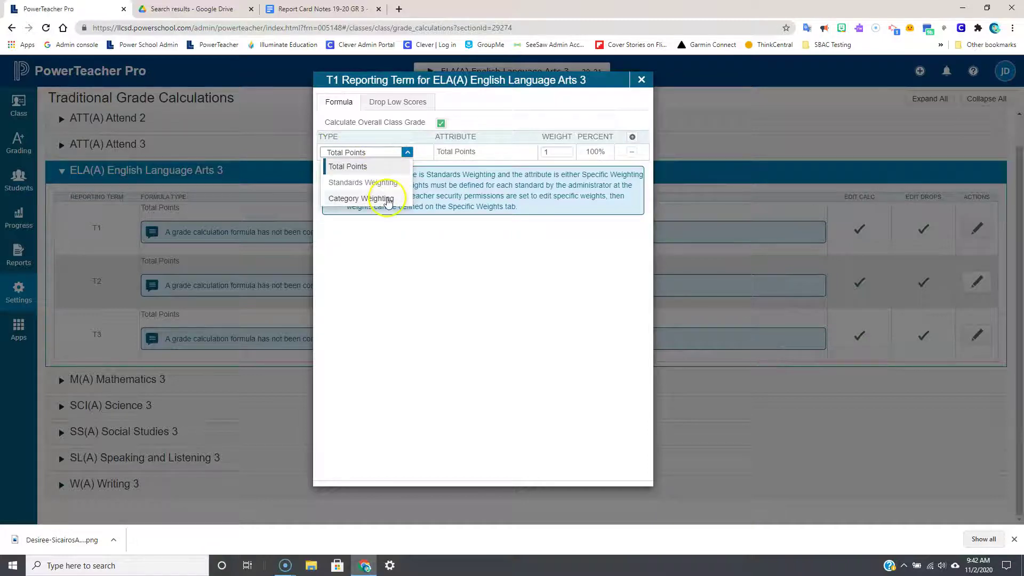
pyautogui.click(369, 199)
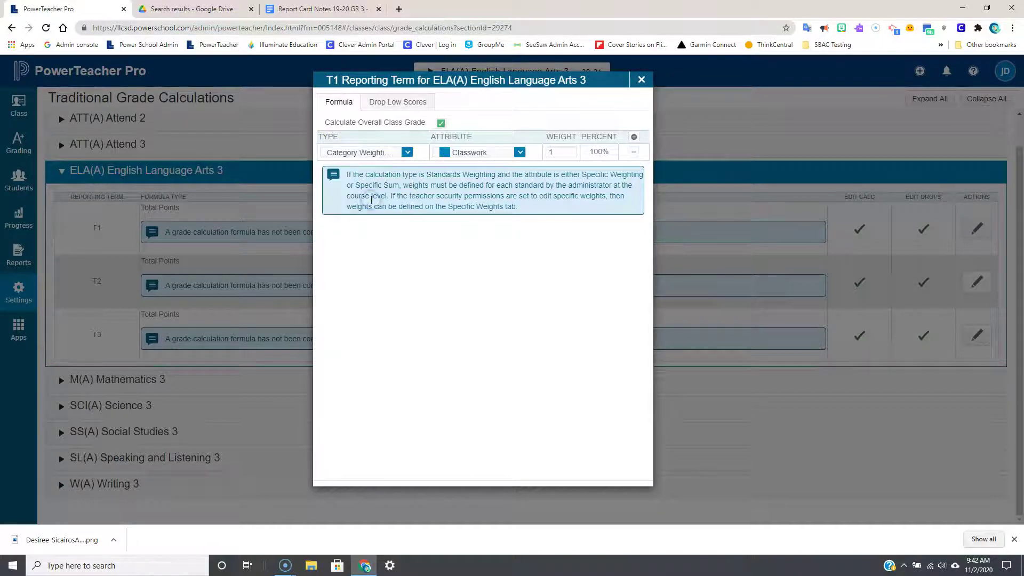
pyautogui.click(351, 9)
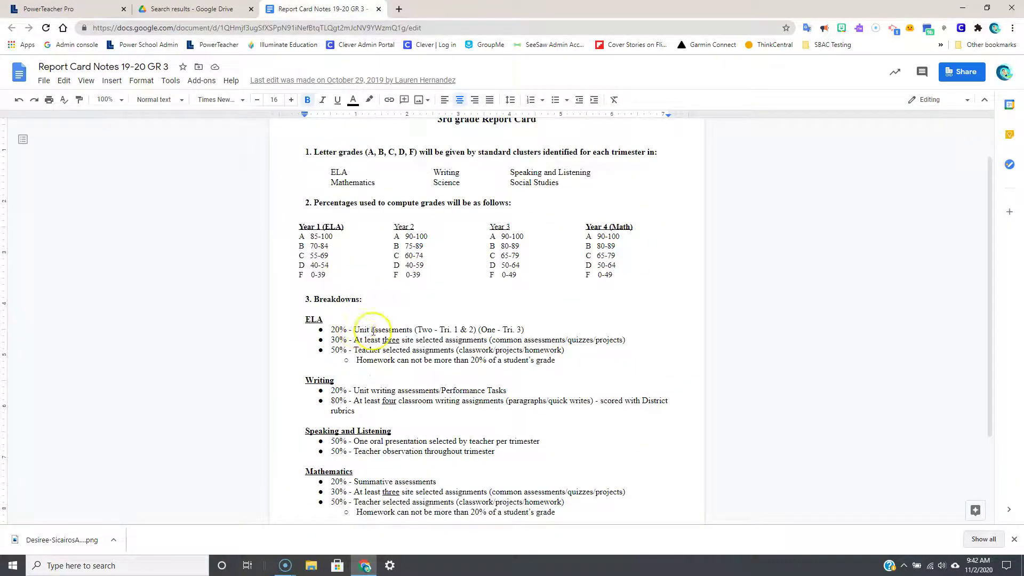
pyautogui.click(90, 11)
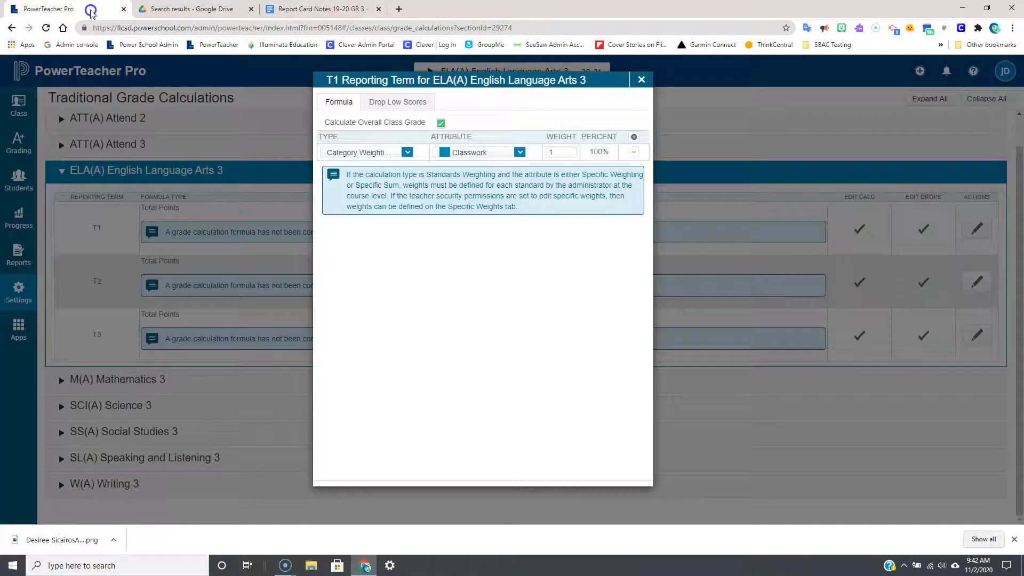
pyautogui.click(519, 153)
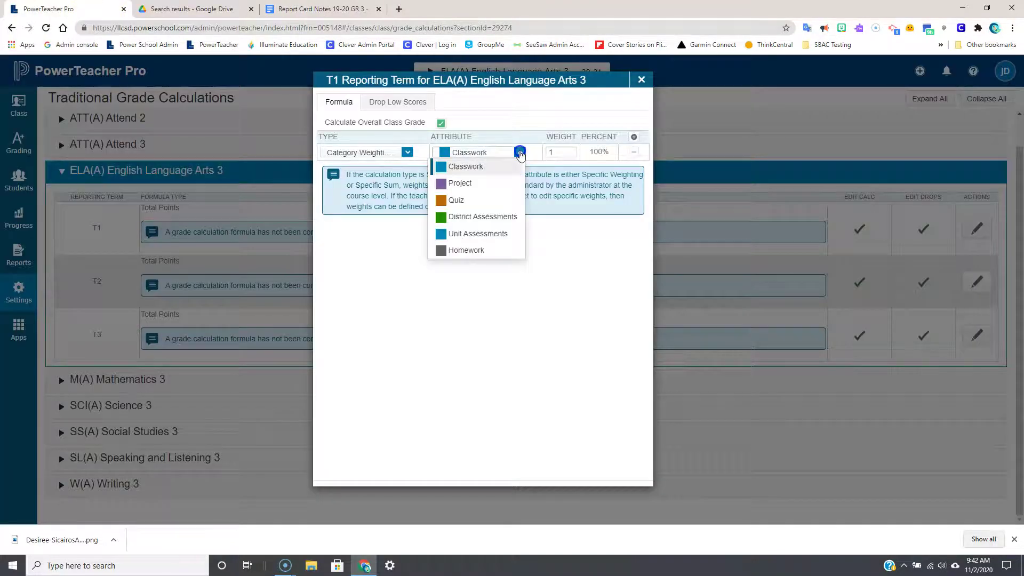
pyautogui.click(487, 222)
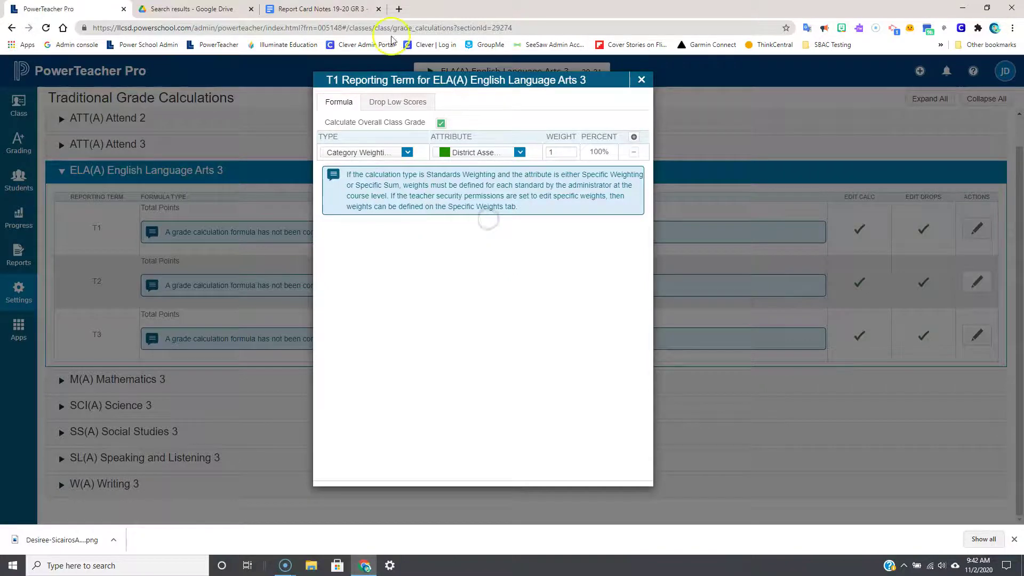
# Look up the ELA unit assessments percentage in the report card notes and set the District Assessments weight to 20.
pyautogui.click(344, 10)
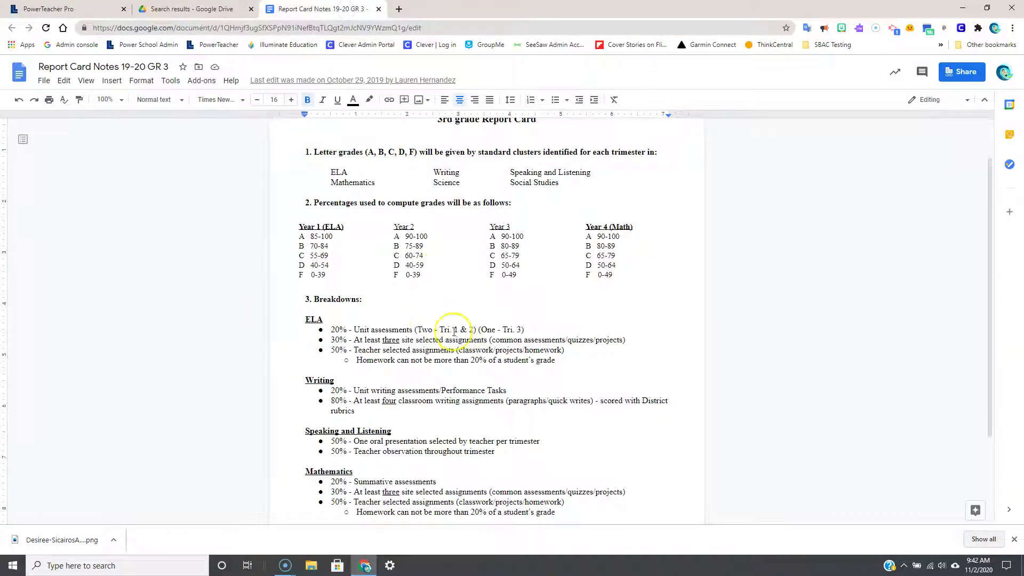
pyautogui.moveTo(332, 329); pyautogui.dragTo(343, 330)
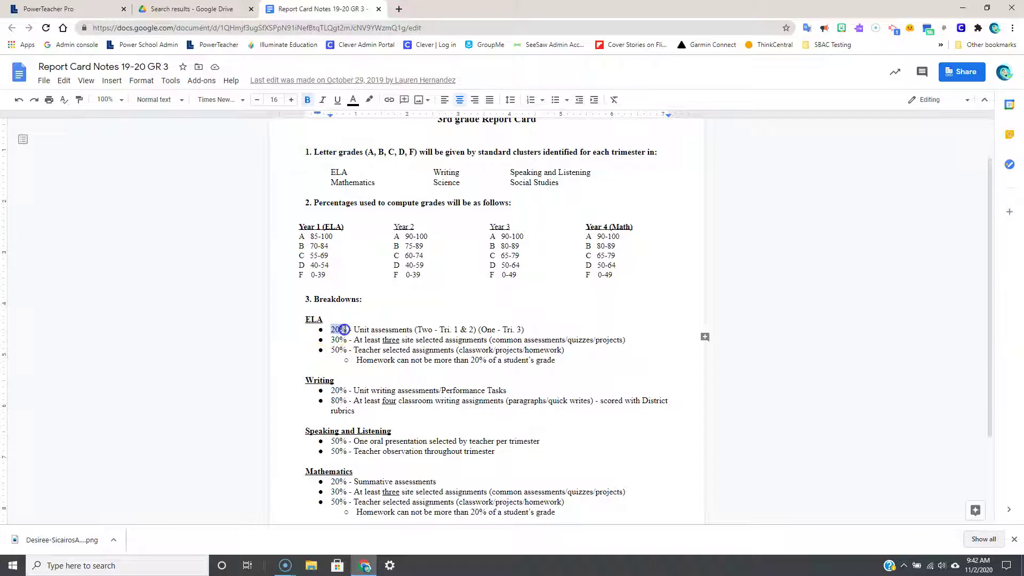
pyautogui.click(76, 10)
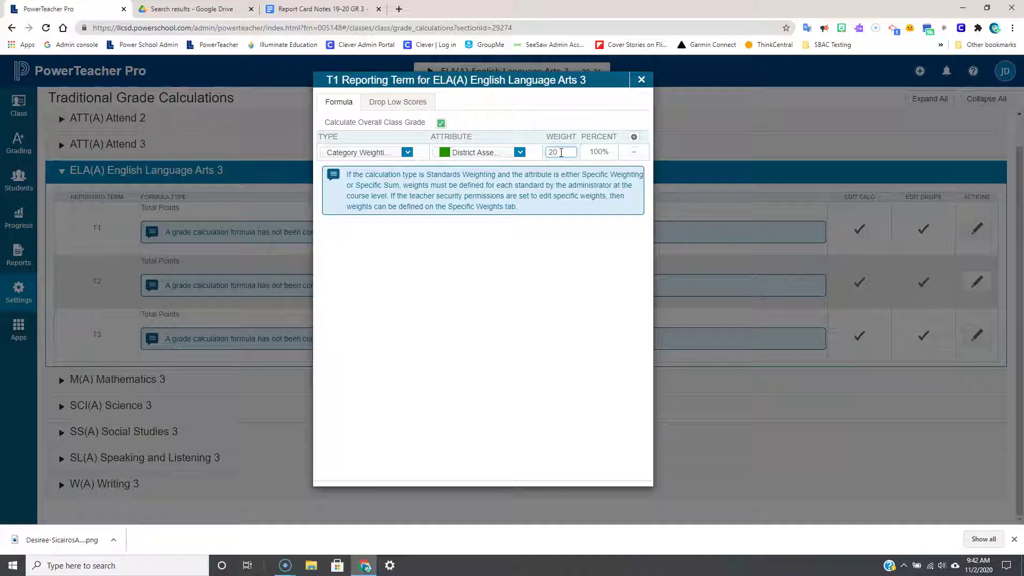
pyautogui.click(602, 153)
# Add a second row to the T1 formula with type Category Weighting and attribute Quiz.
pyautogui.click(634, 137)
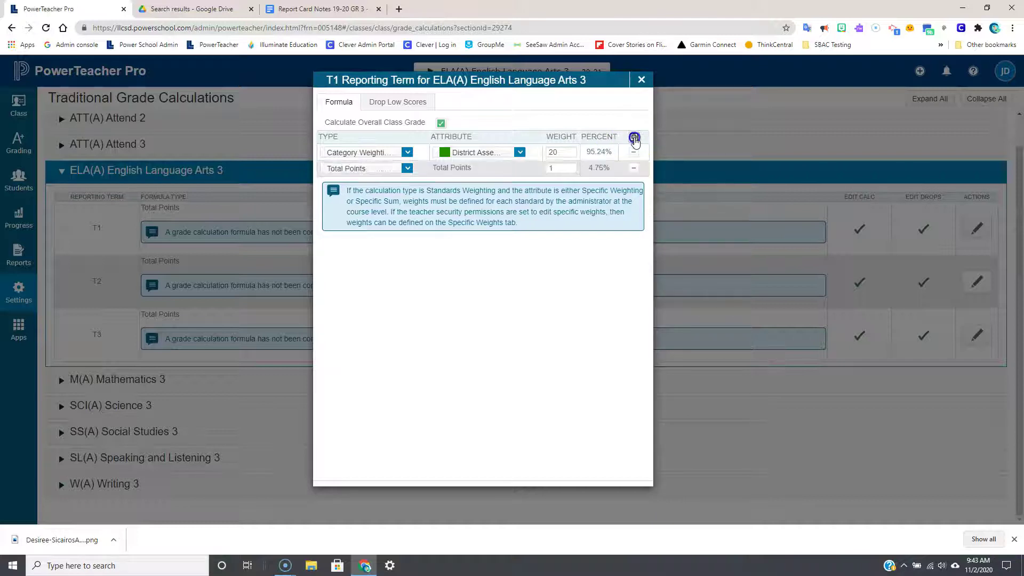
pyautogui.click(408, 168)
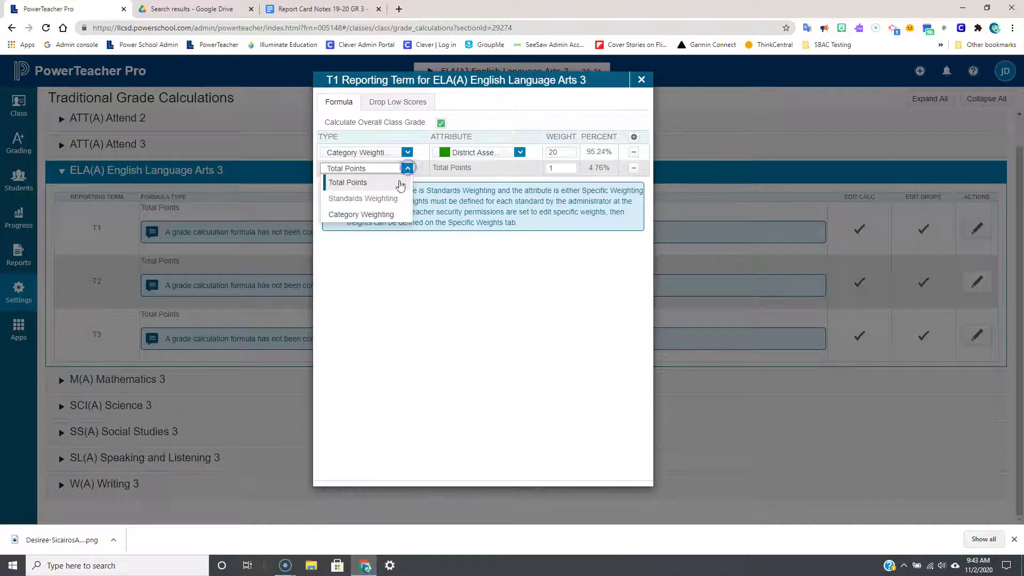
pyautogui.click(390, 215)
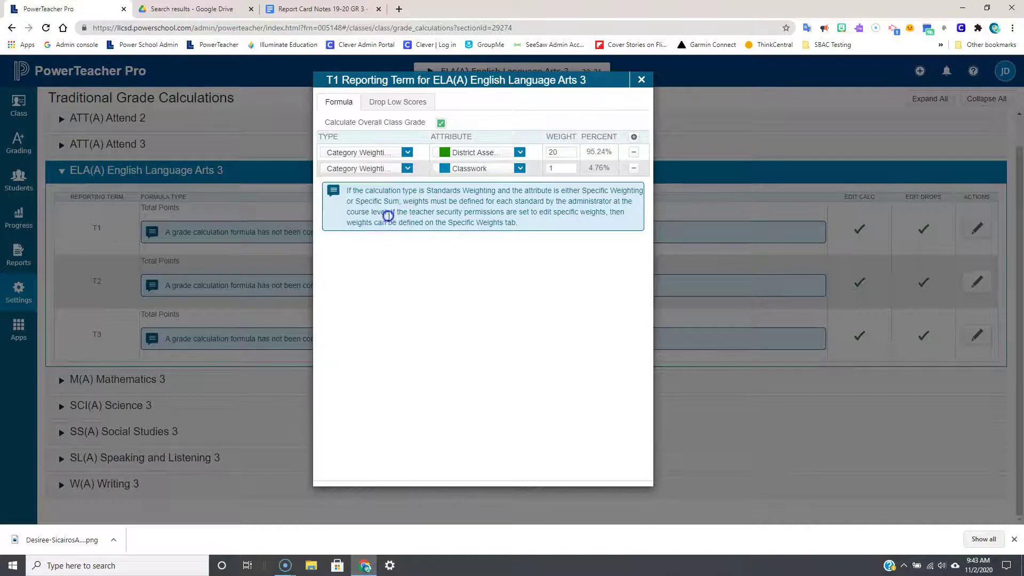
pyautogui.click(520, 169)
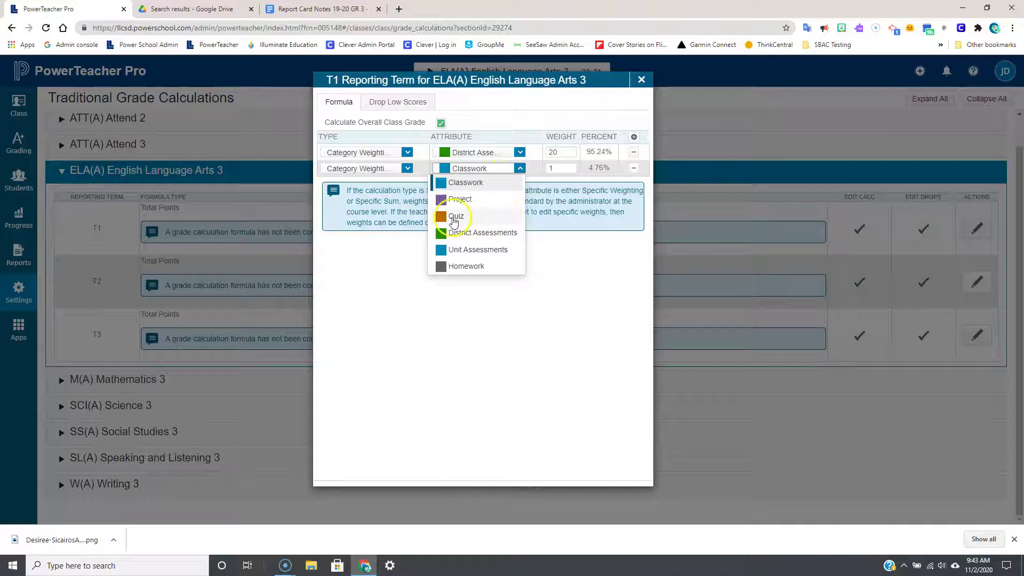
pyautogui.click(456, 217)
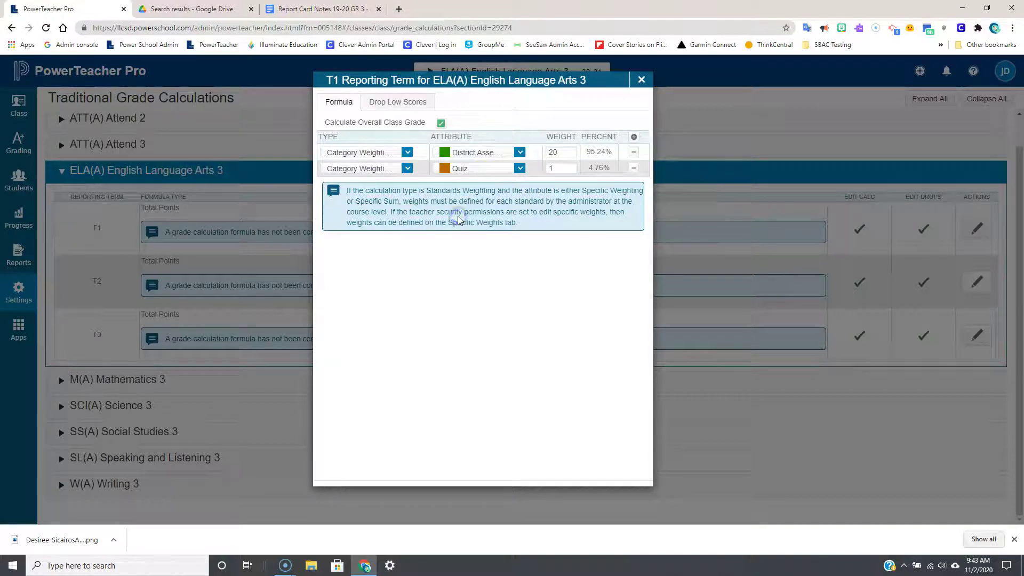
# Look up the percentage for site selected ELA assignments in the report card notes and set the Quiz weight to 30.
pyautogui.click(337, 10)
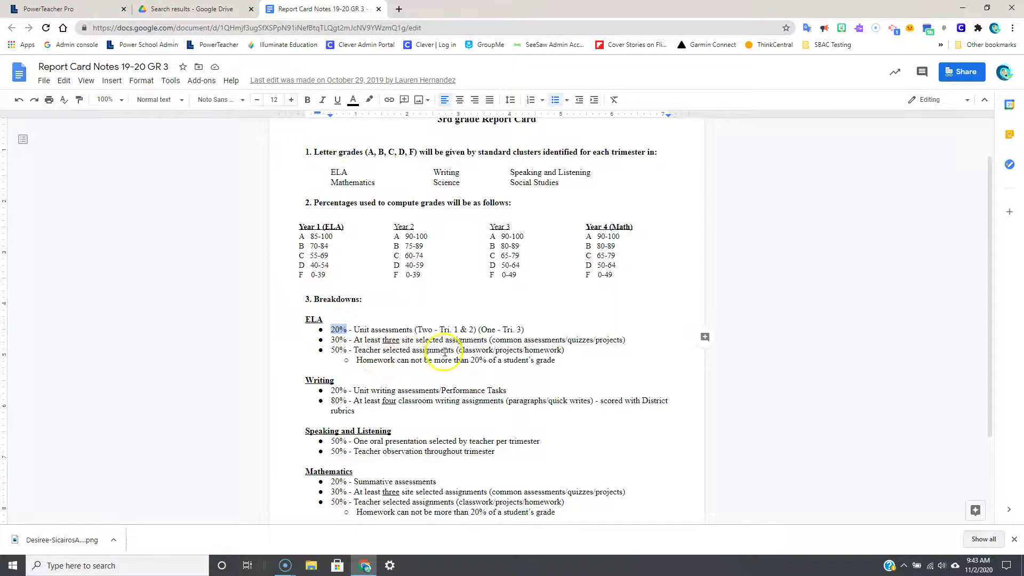
pyautogui.click(340, 339)
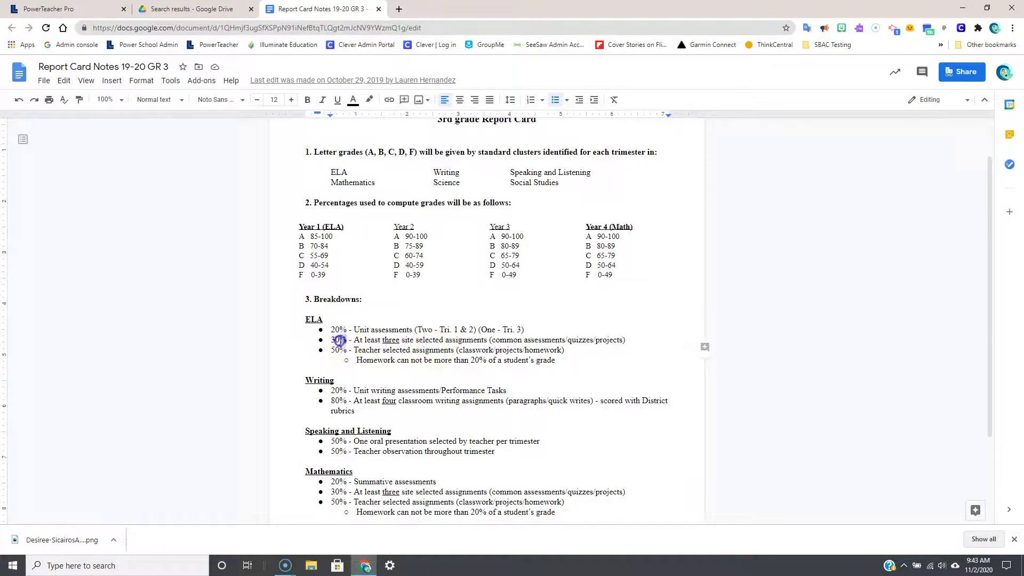
pyautogui.click(86, 11)
pyautogui.click(552, 168)
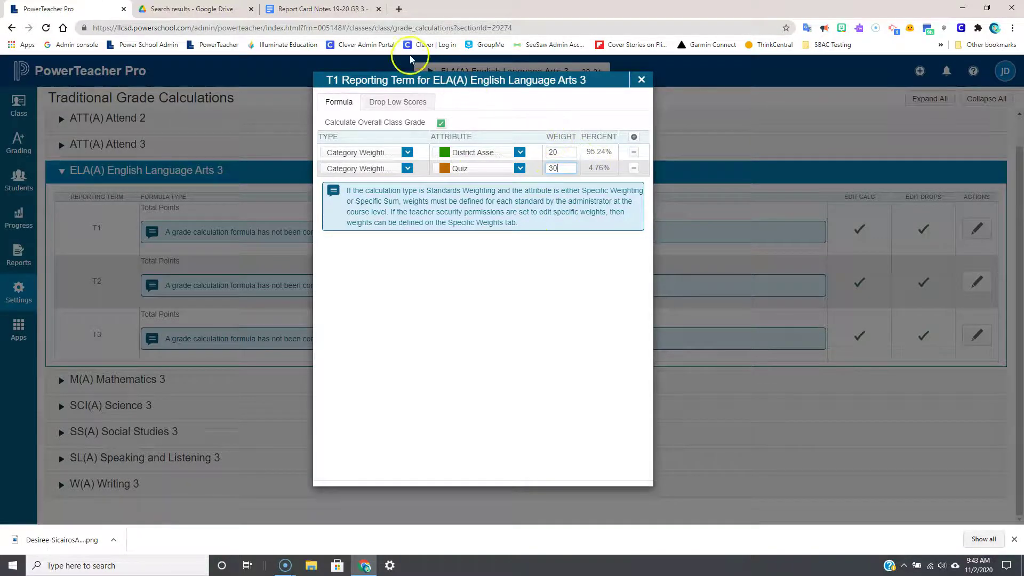
# Recheck the ELA breakdown in the notes and add a third T1 formula row using Category Weighting for Classwork with a weight of 50.
pyautogui.click(337, 10)
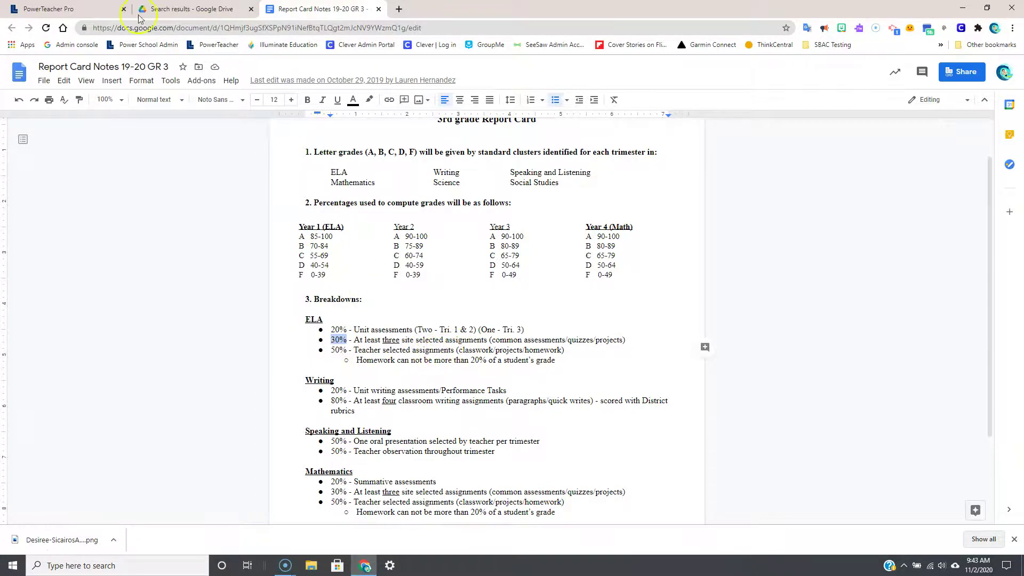
pyautogui.click(74, 9)
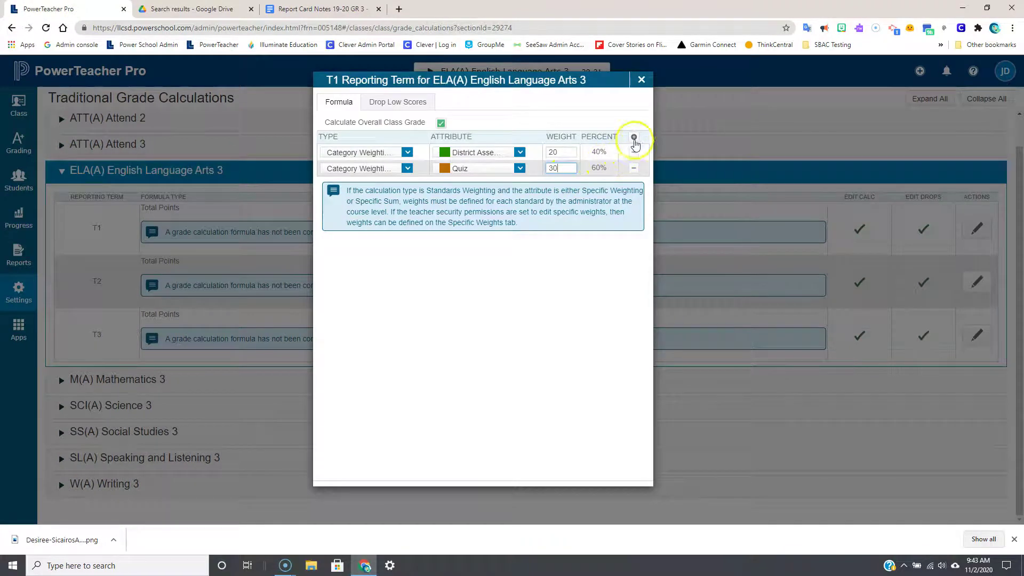
pyautogui.click(634, 137)
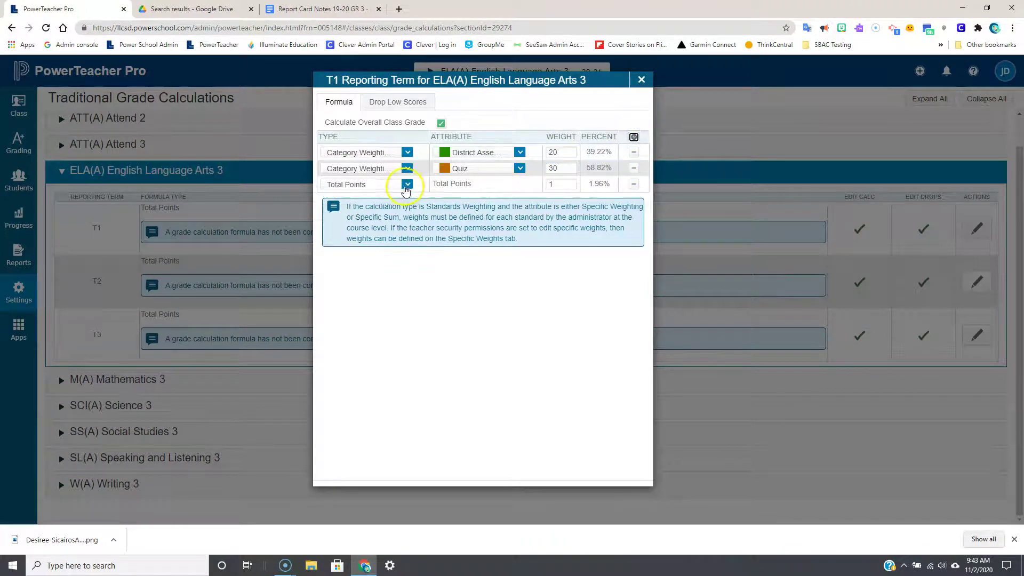
pyautogui.click(408, 185)
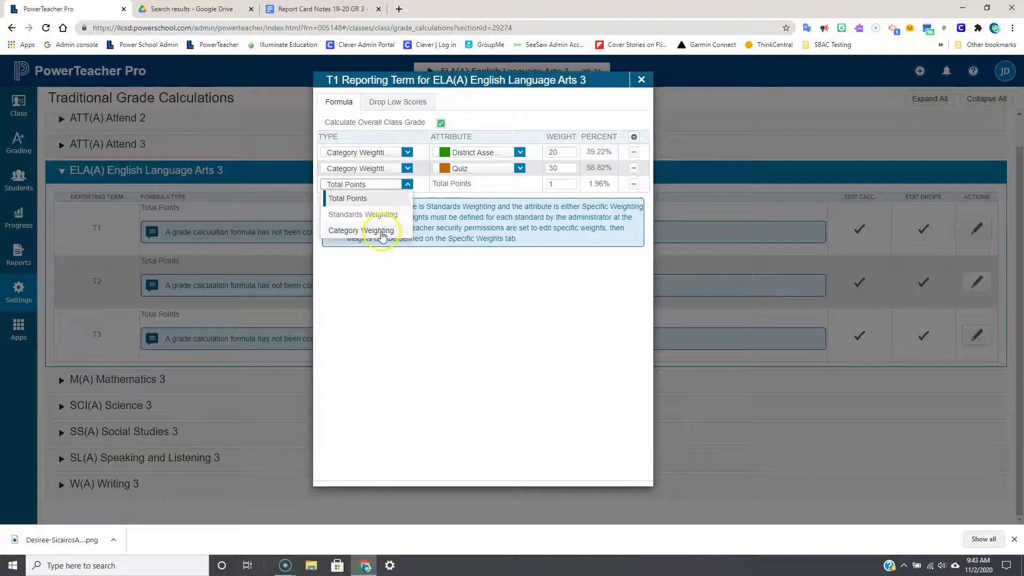
pyautogui.click(375, 230)
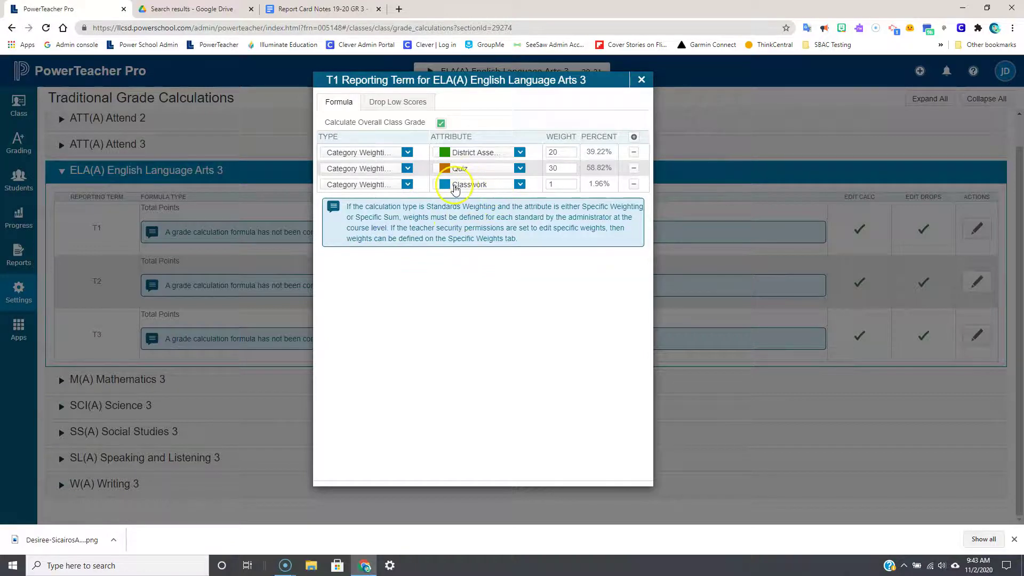
pyautogui.click(559, 184)
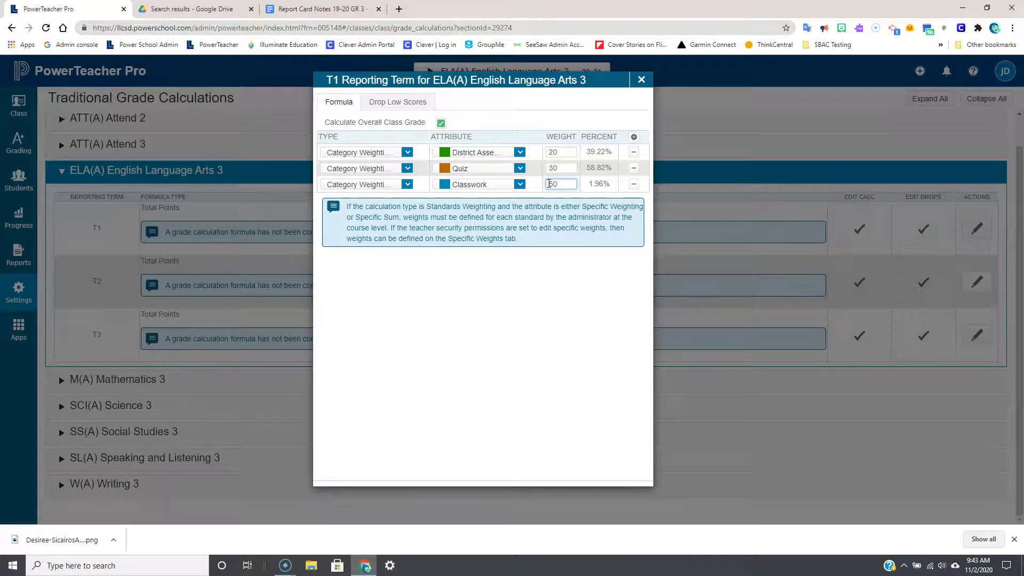
pyautogui.click(555, 296)
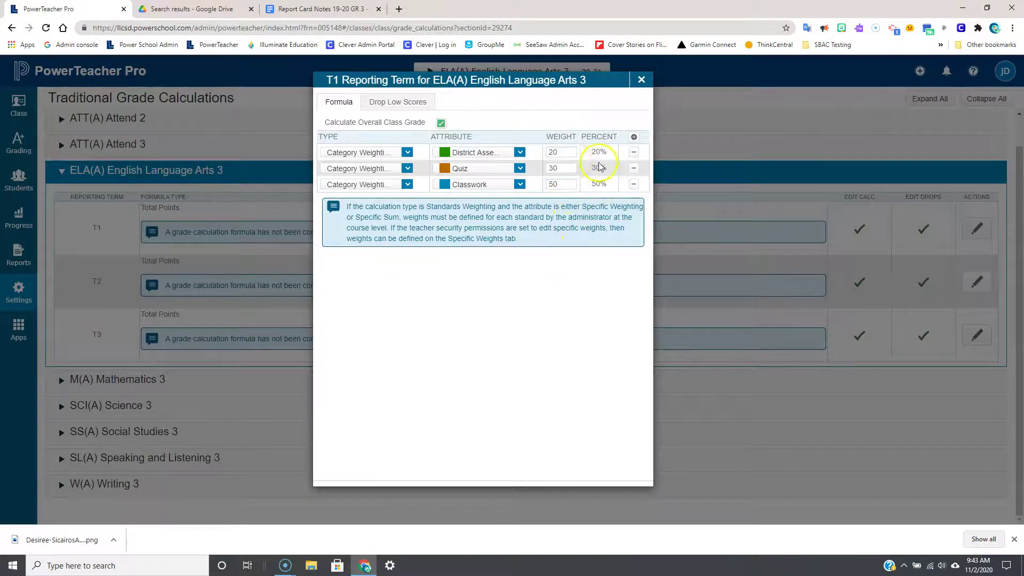